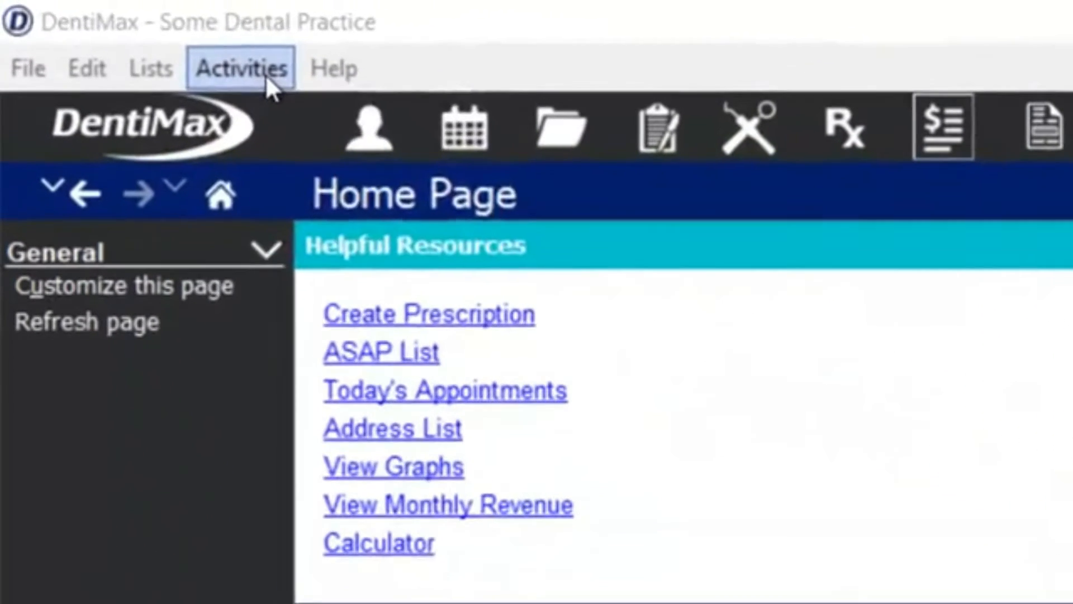
Open the Late Charges activity and set the excluded billing code to S.
click(207, 59)
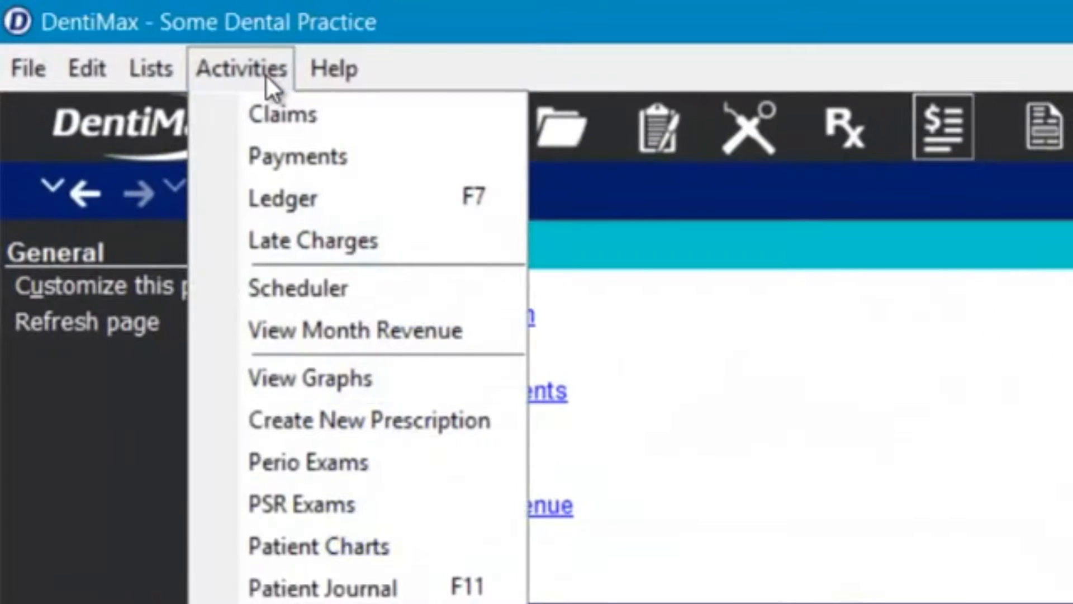
click(318, 241)
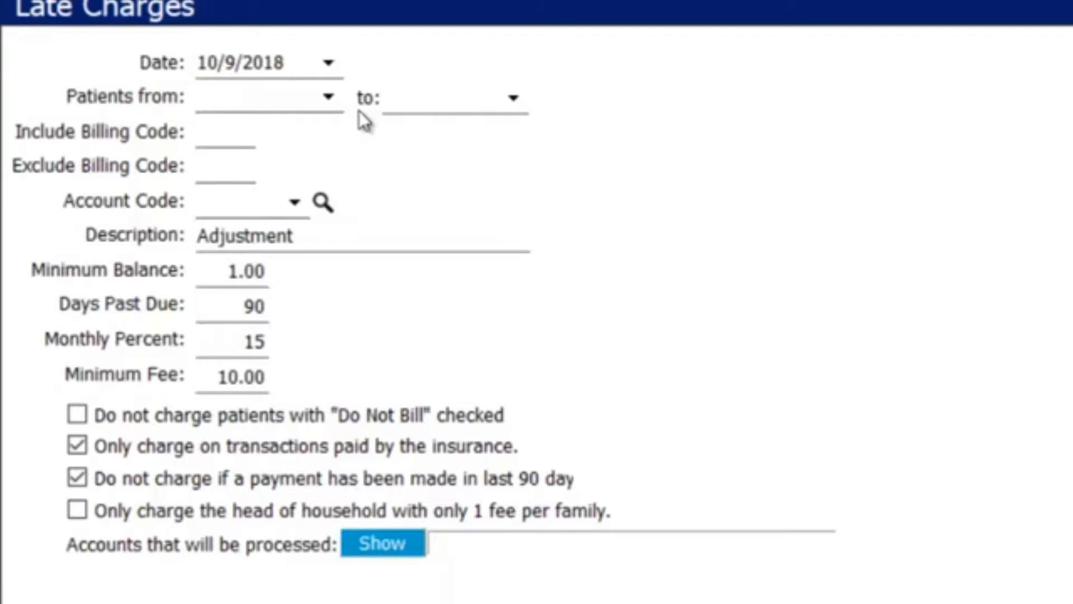
click(237, 140)
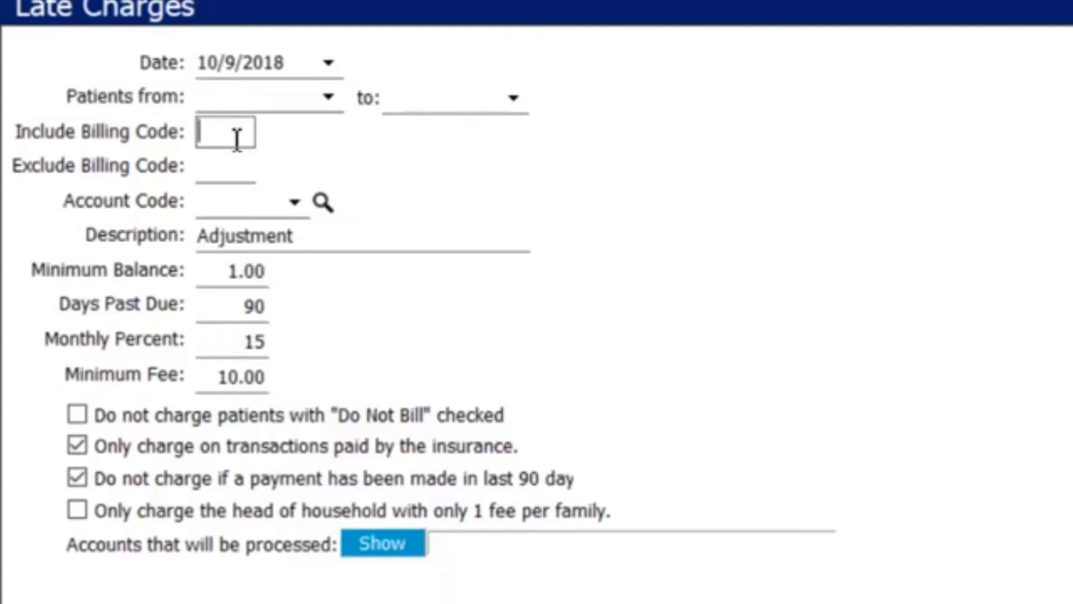
click(238, 165)
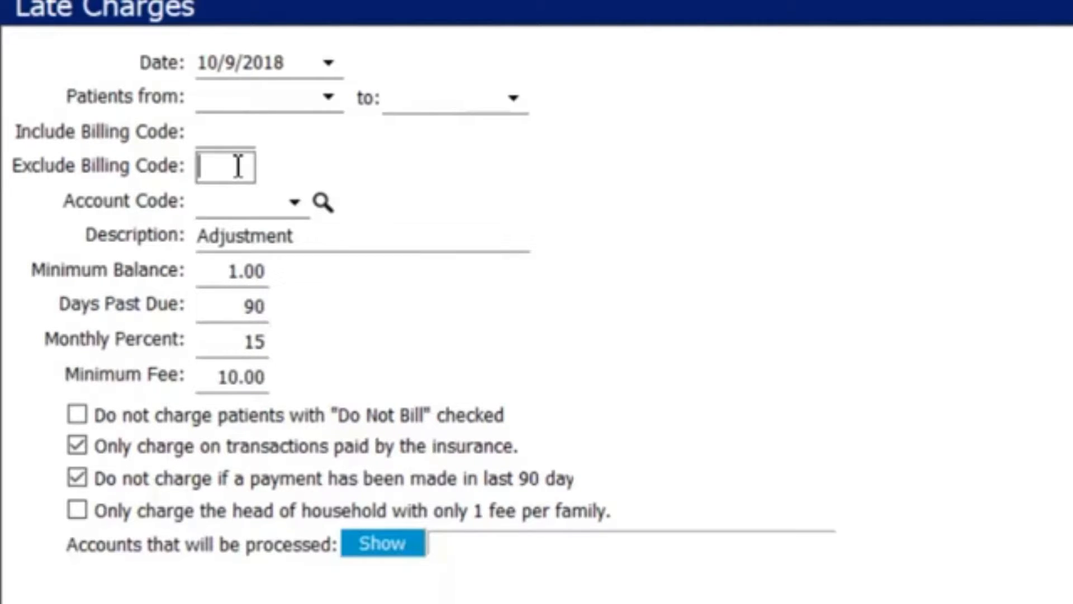
text(S)
Set the minimum balance to 50.00 and the days past due to 60.
click(229, 273)
key(Right)
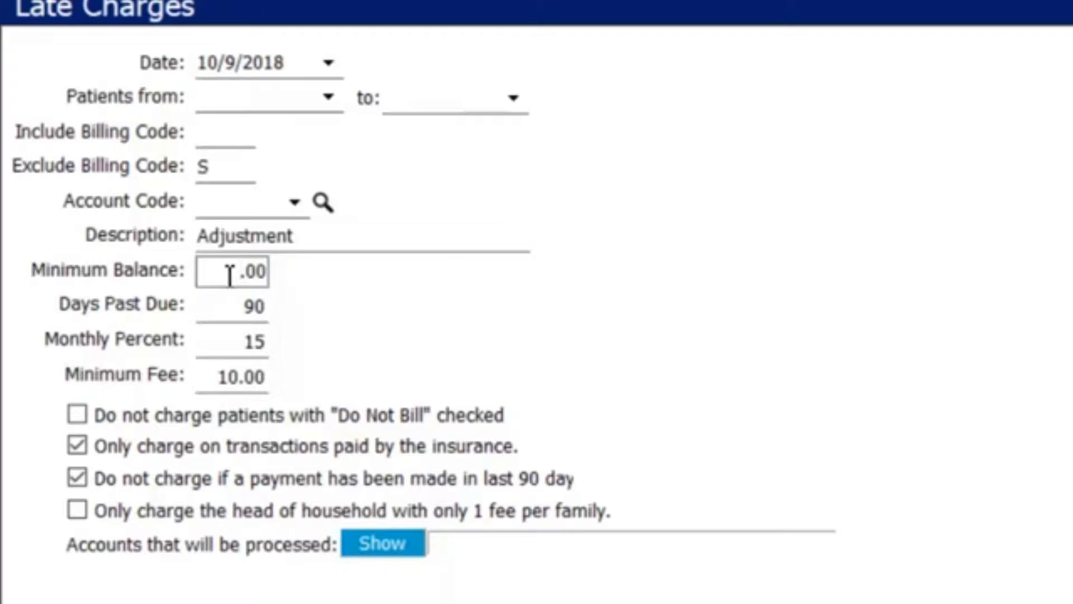
key(BackSpace)
text(50)
click(247, 313)
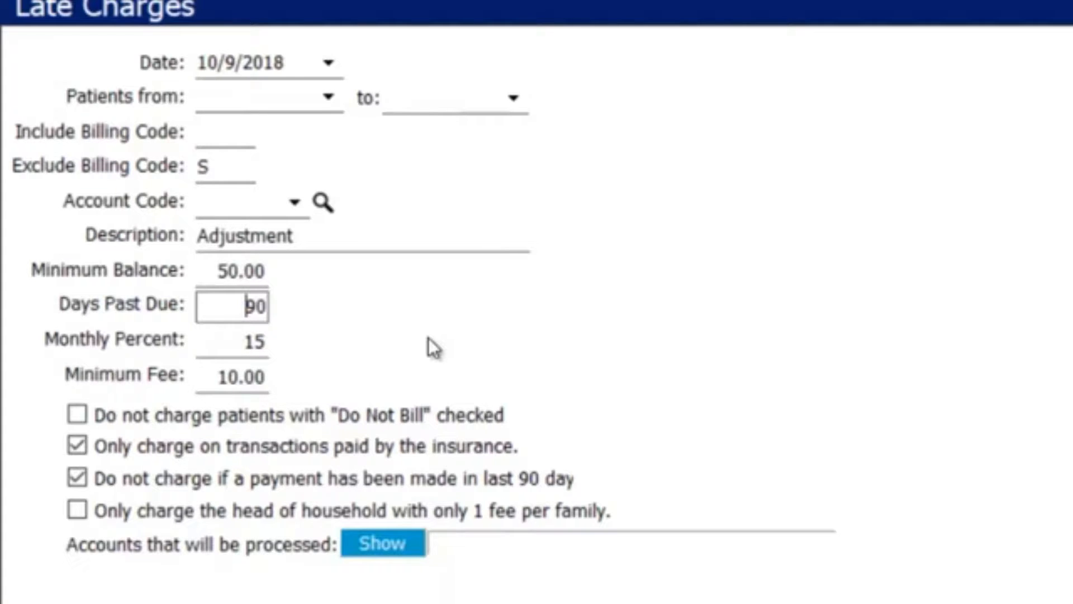
key(Delete)
text(6)
key(Tab)
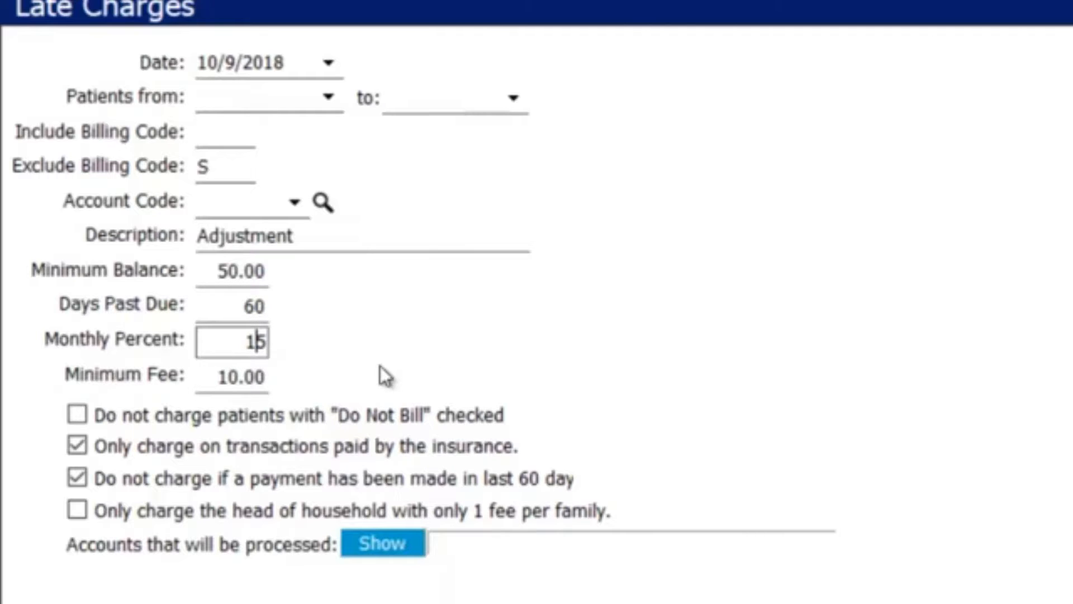
Exempt patients marked "Do Not Bill" from late charges and turn off the exemption for payments made in the last 60 days.
click(246, 380)
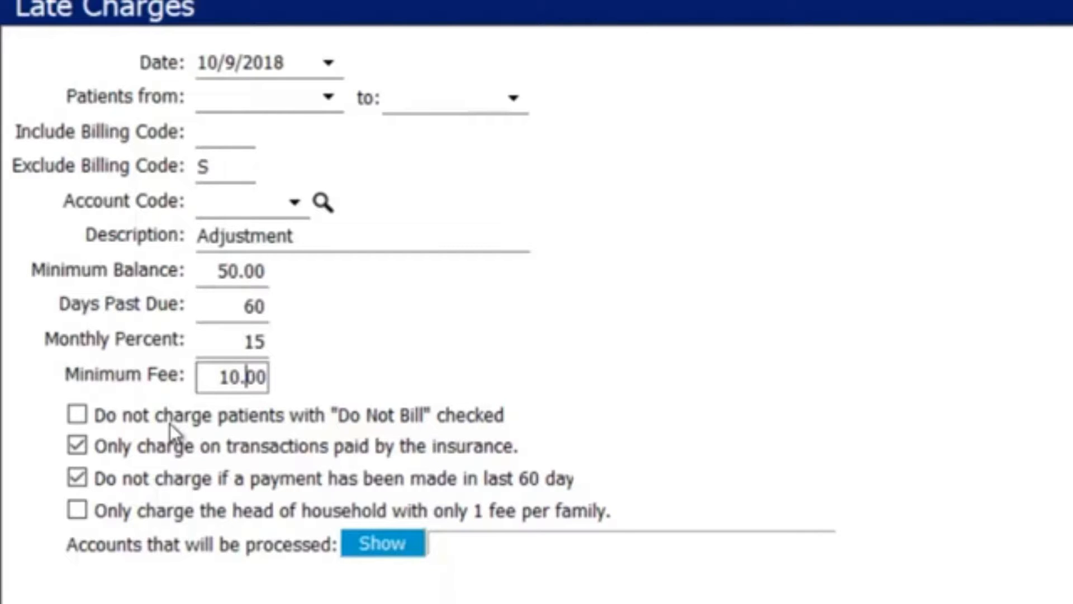
click(78, 414)
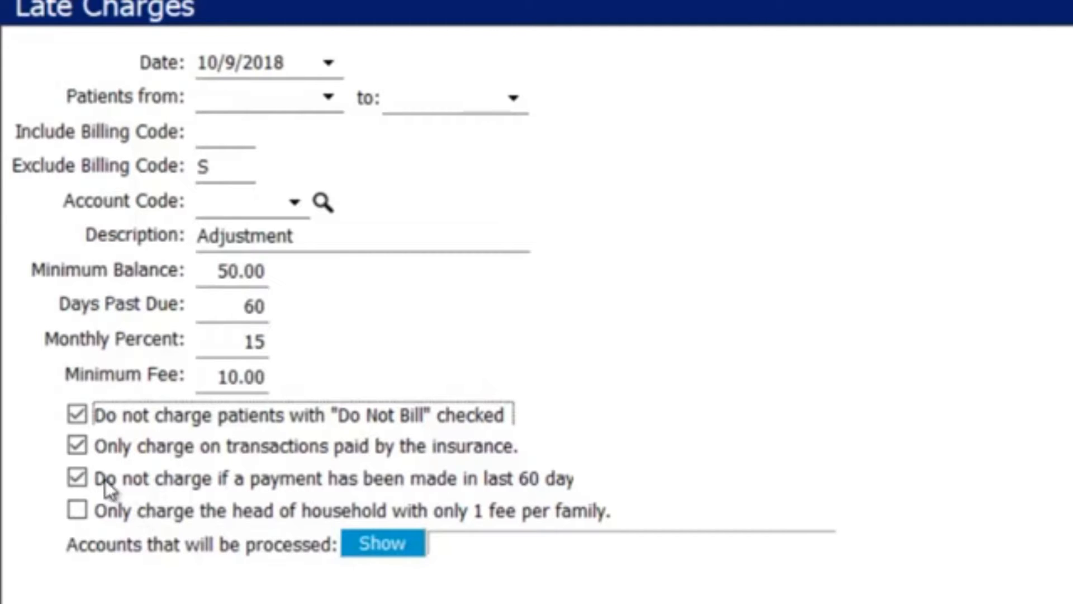
click(79, 475)
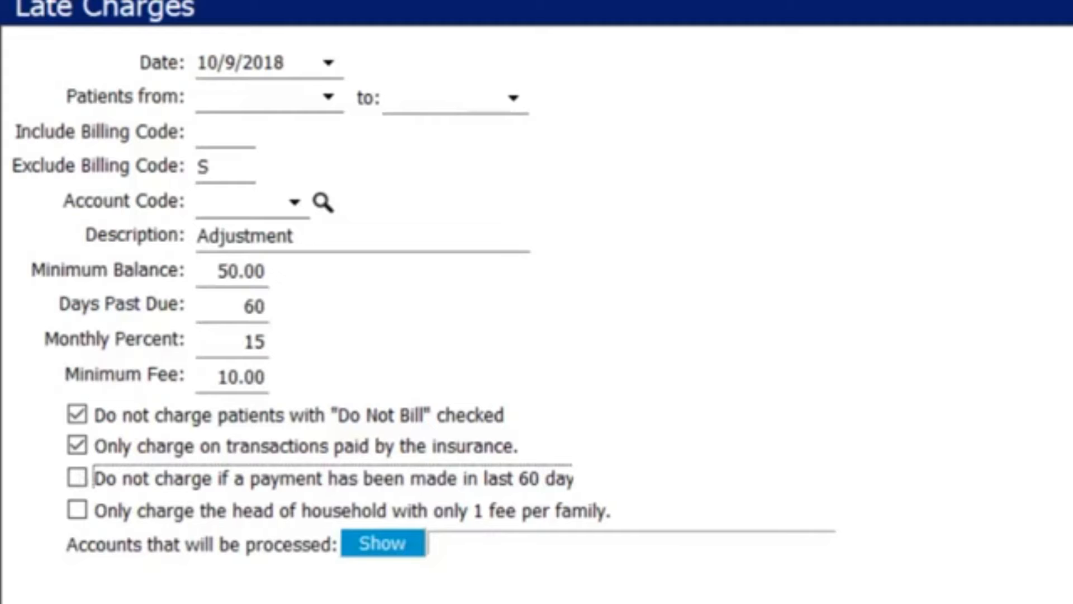
Show the accounts that will be processed and try to post their late charges.
click(378, 546)
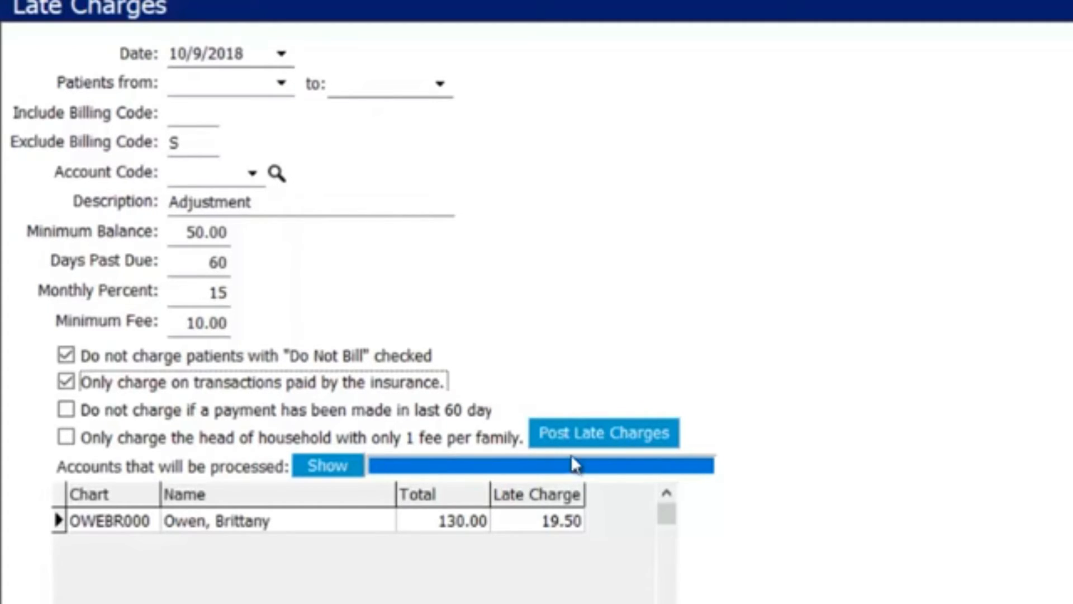
click(599, 439)
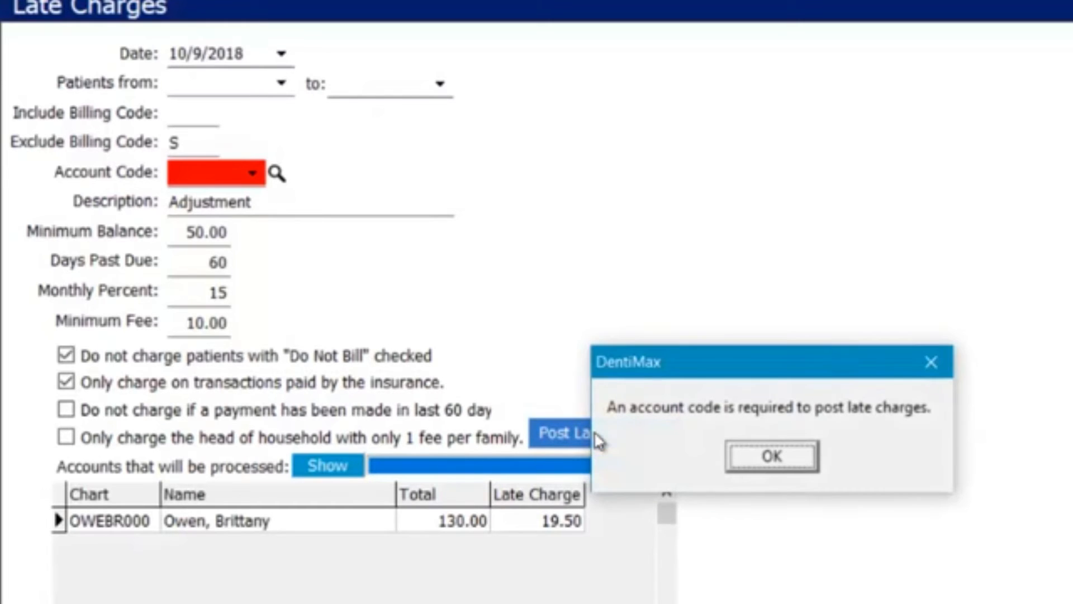
click(771, 456)
Create a new account code LATEFEE with the description "Late Fee Adj".
click(253, 173)
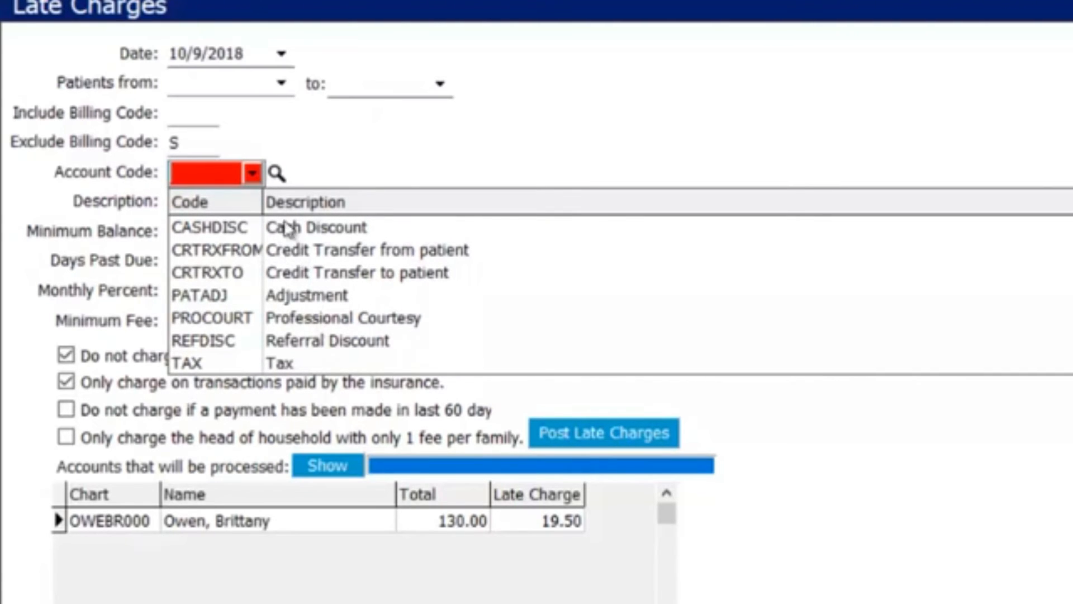
right_click(269, 166)
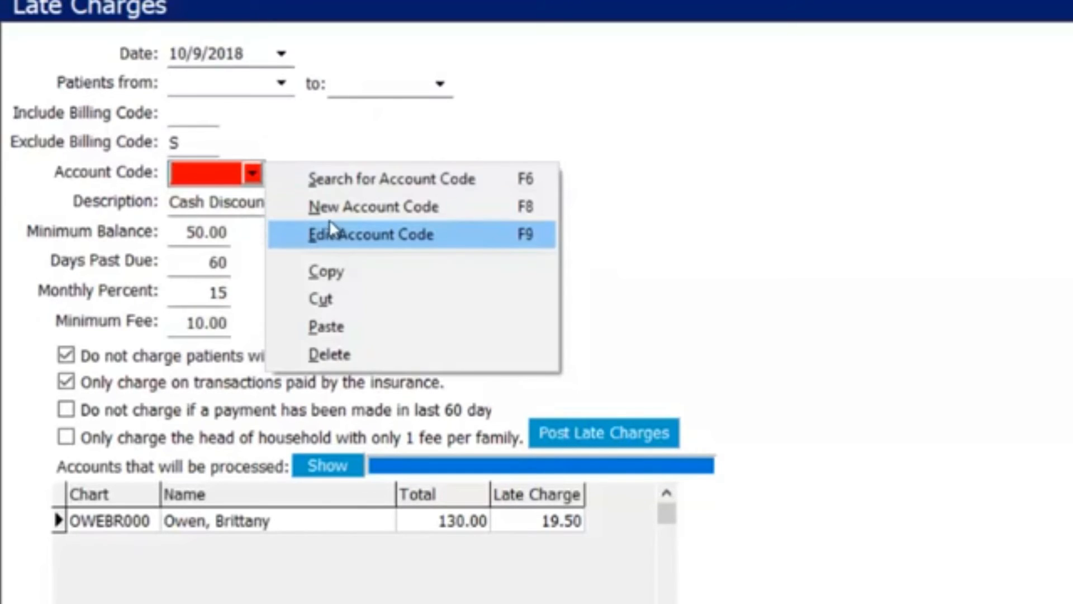
click(357, 212)
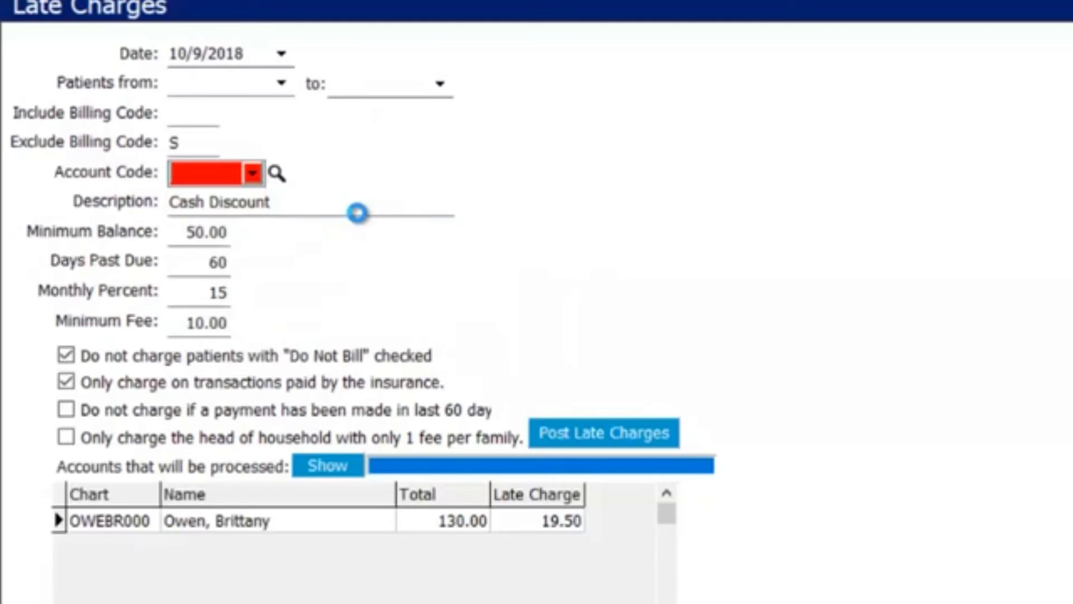
click(142, 93)
text(LATEFEE)
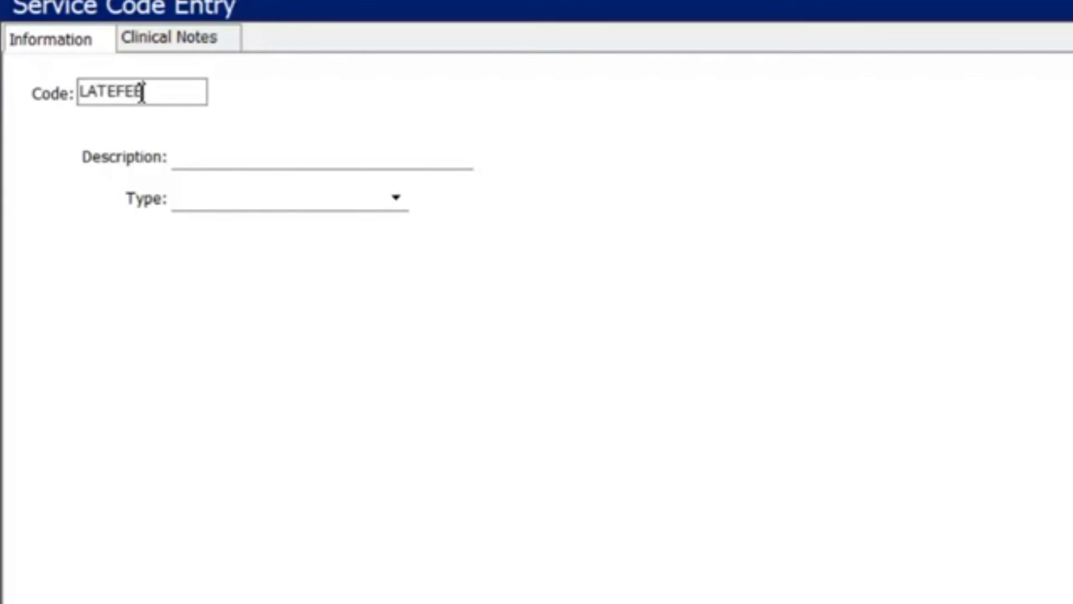
key(Tab)
text(Late Fee Adj)
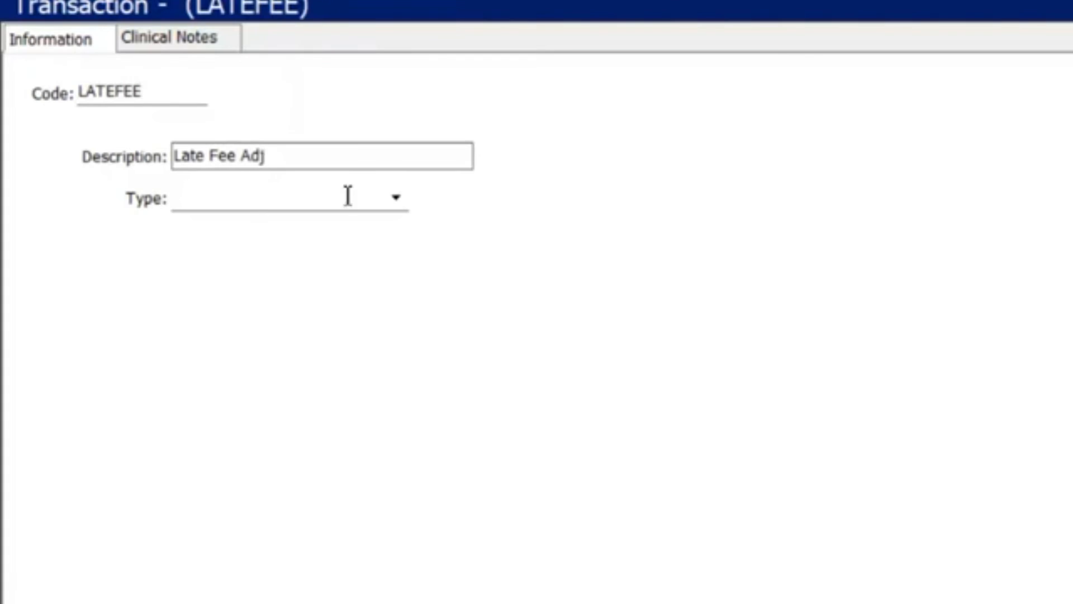
Make the LATEFEE code an Adjustment type that allows positive amounts, and save it.
click(396, 198)
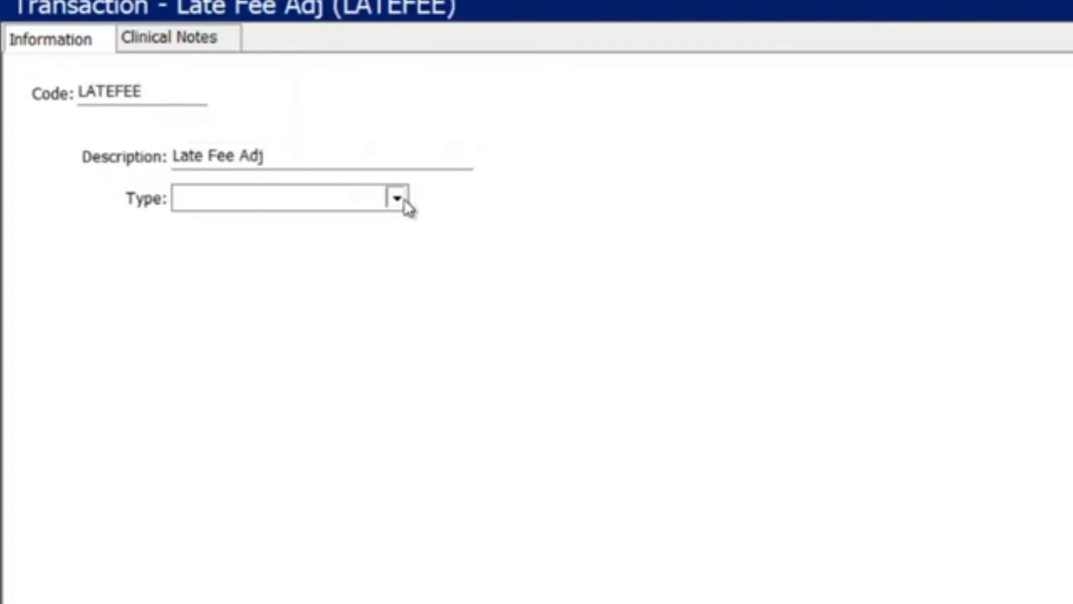
click(254, 304)
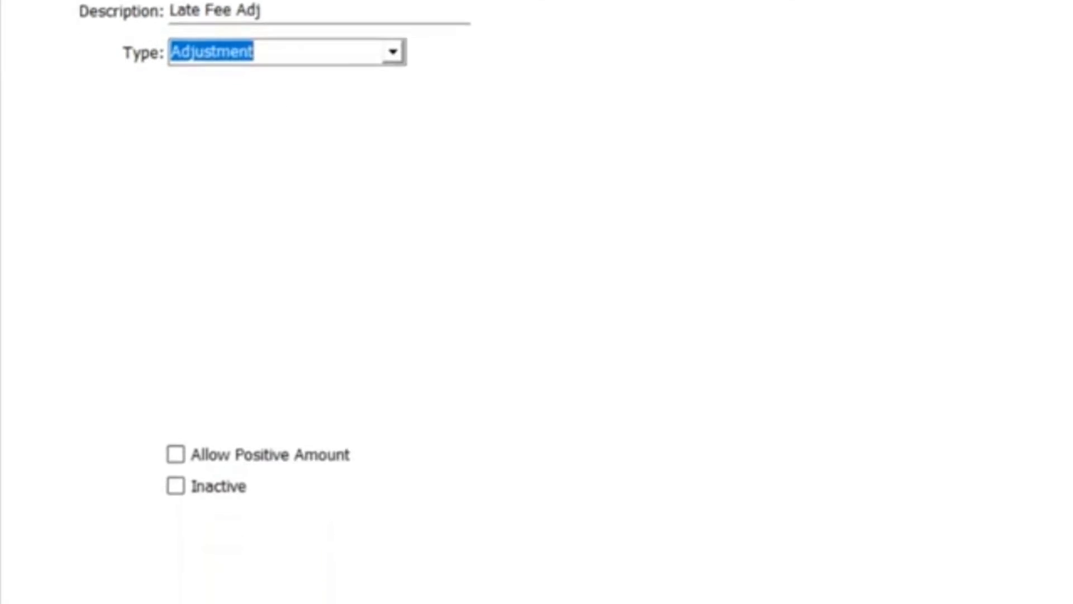
click(178, 597)
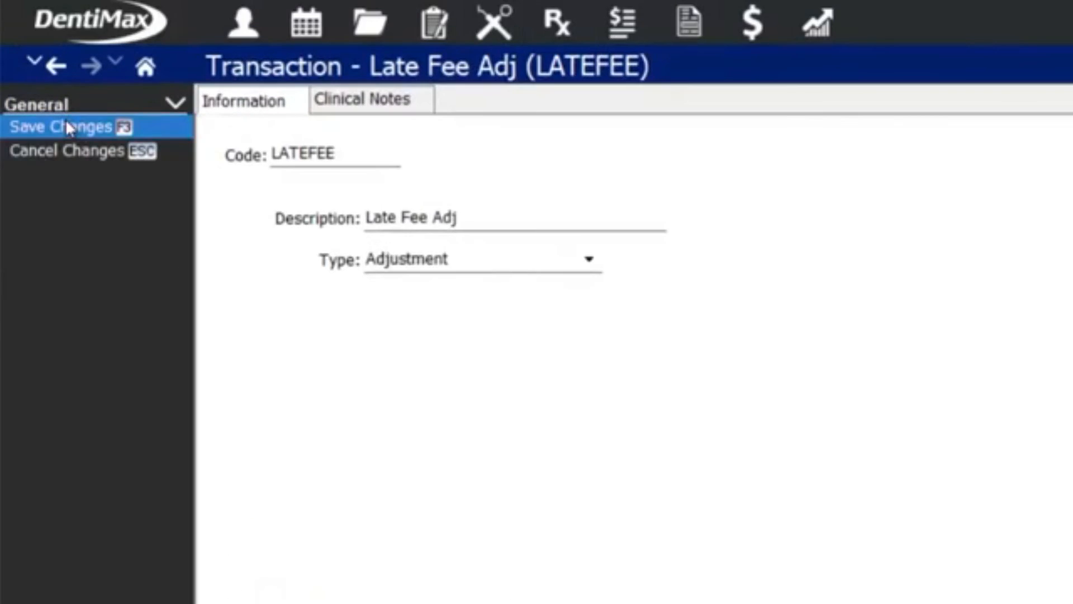
click(39, 92)
Post the late charges and check the Late Fee Adj entry in the patient's ledger.
click(826, 499)
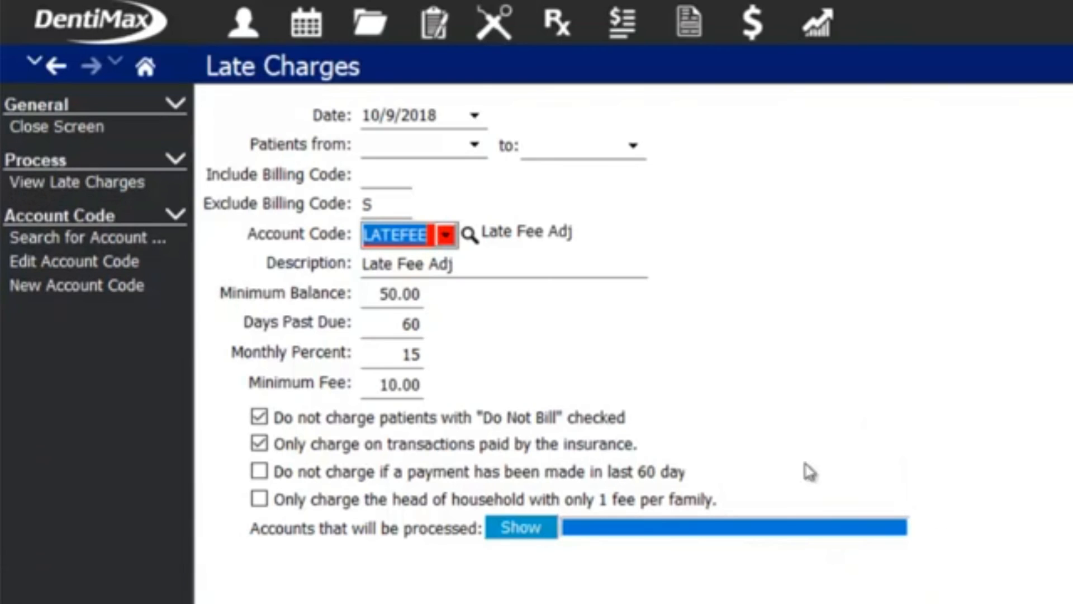
click(629, 29)
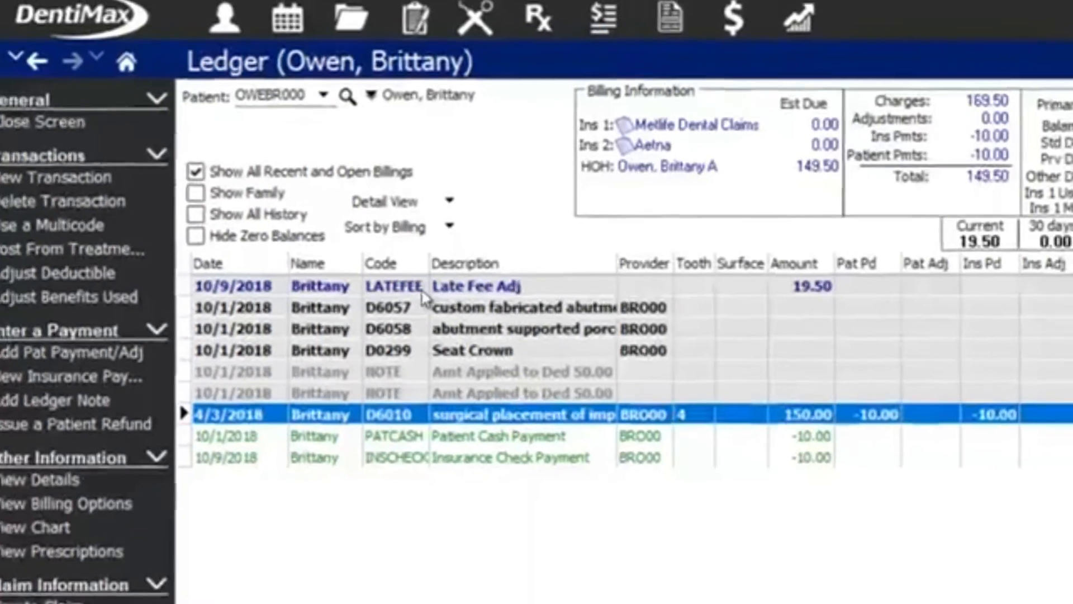
click(492, 291)
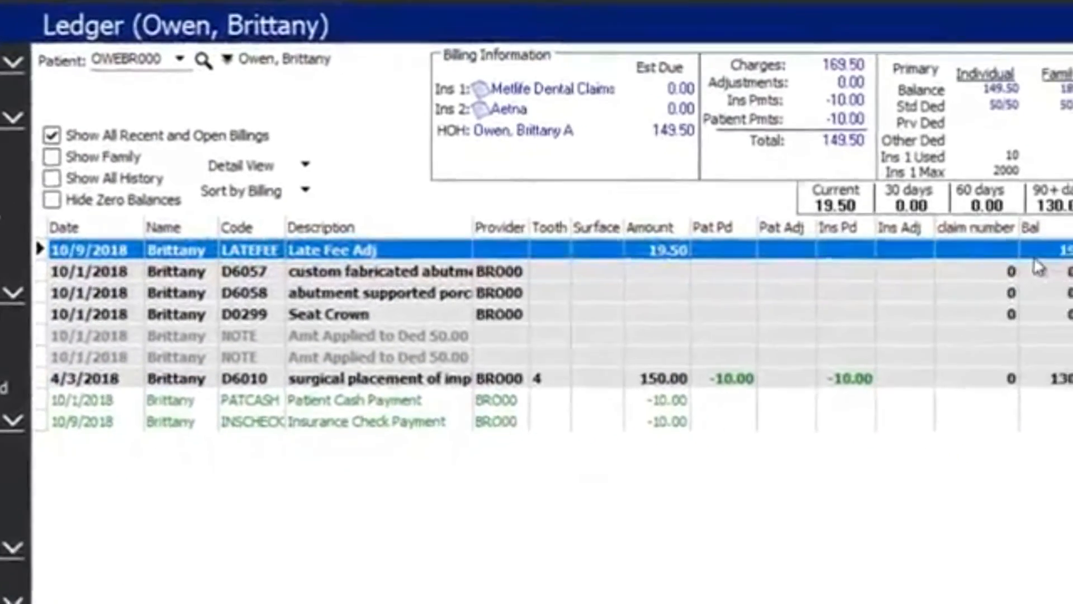